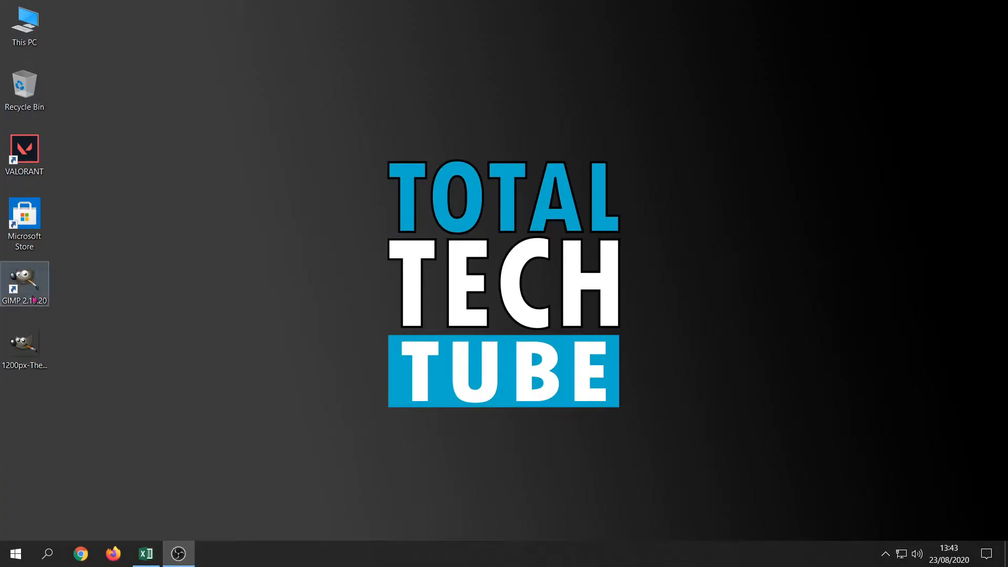
# Launch GIMP and create a new image 1280 px wide and 720 px high.
pyautogui.doubleClick(33, 300)
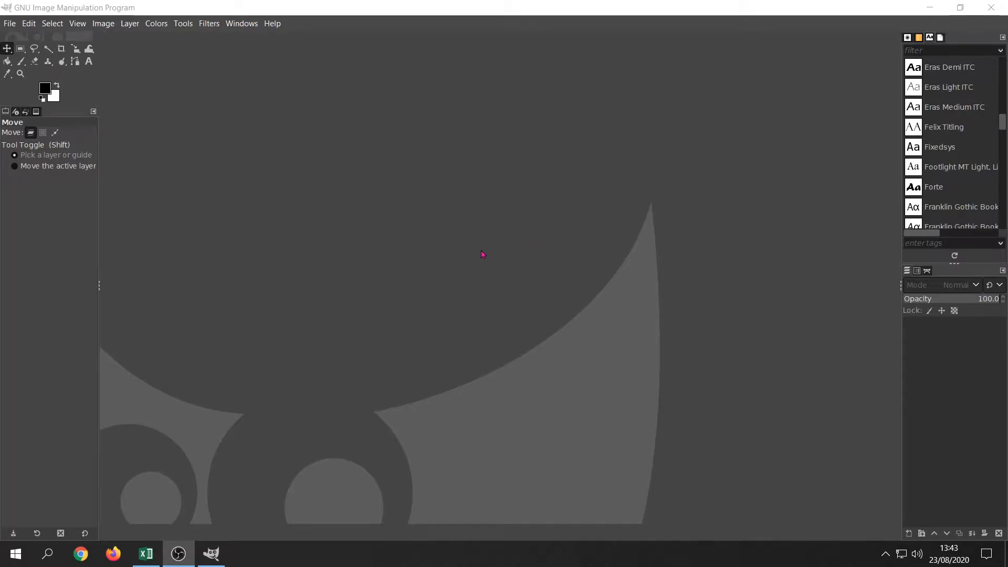
pyautogui.click(9, 23)
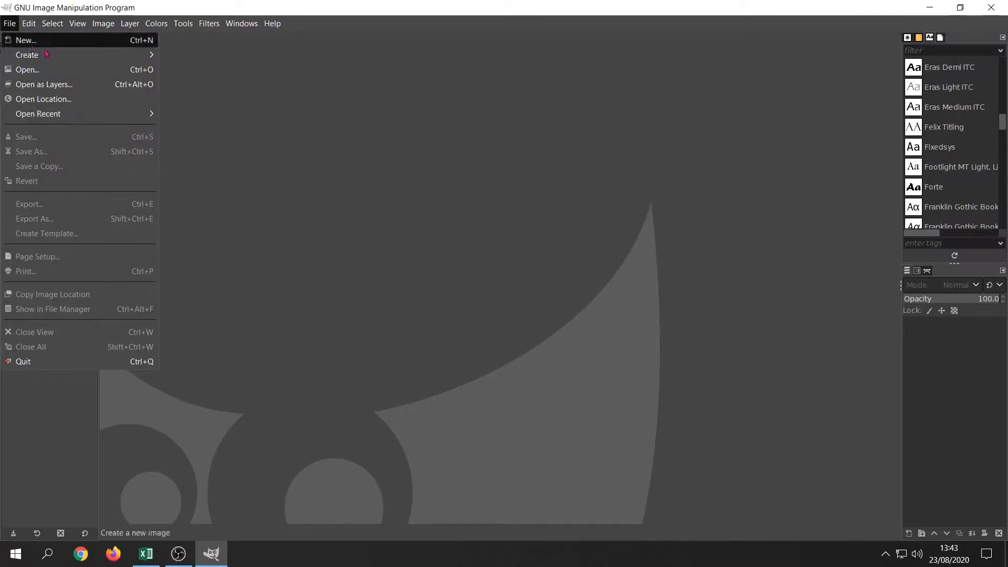
pyautogui.click(73, 42)
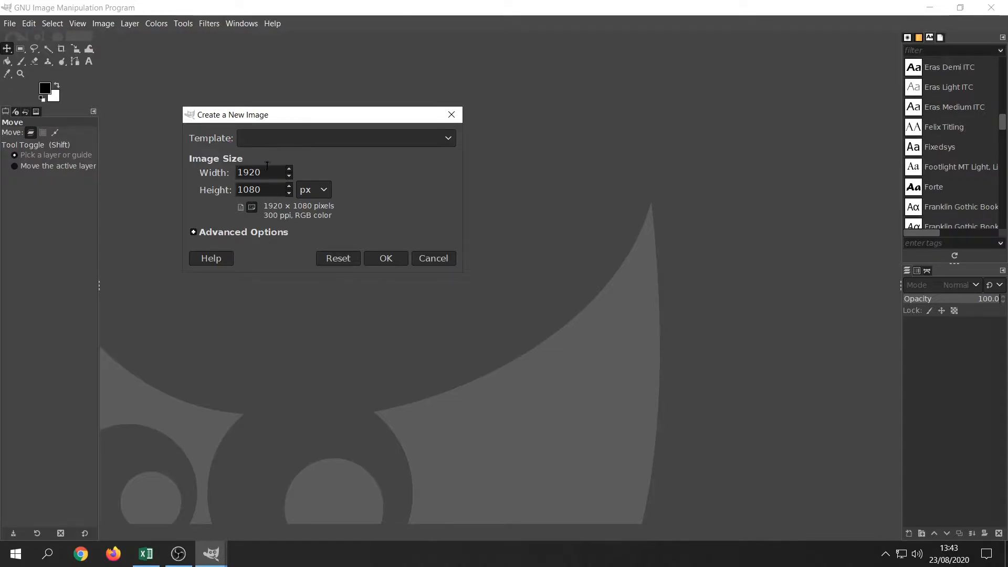
pyautogui.doubleClick(265, 172)
pyautogui.write('1')
pyautogui.press('Tab')
pyautogui.write('720')
pyautogui.click(387, 261)
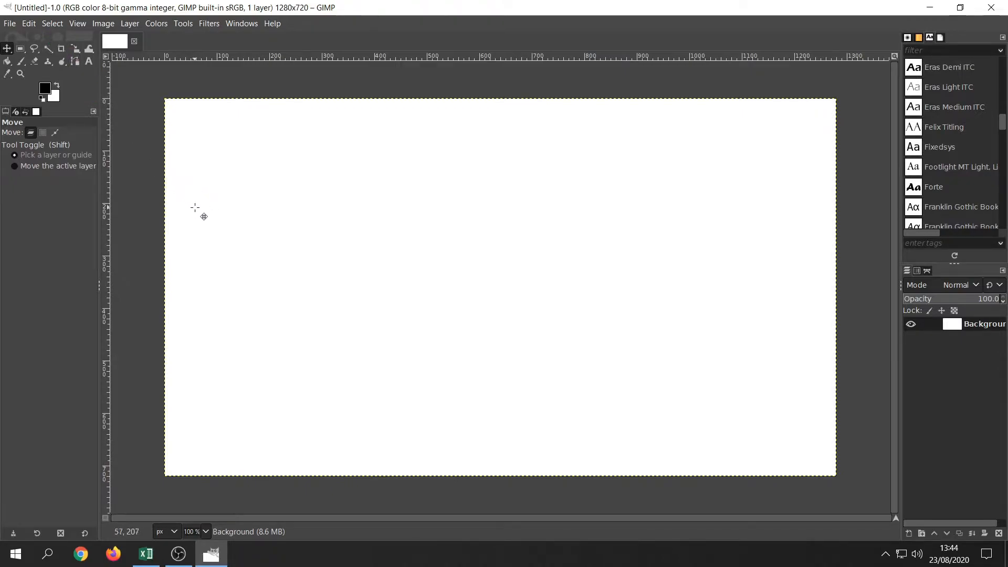
# Fill the background with a linear Cold Steel gradient running from the canvas's upper-left corner to its lower-right corner.
pyautogui.moveTo(8, 62); pyautogui.dragTo(52, 84)
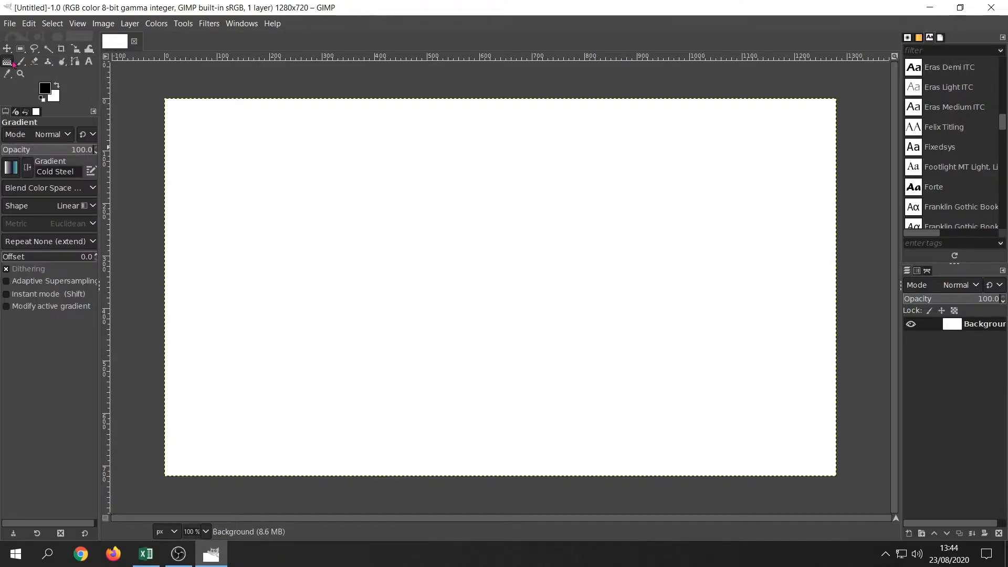
pyautogui.moveTo(9, 62); pyautogui.dragTo(57, 82)
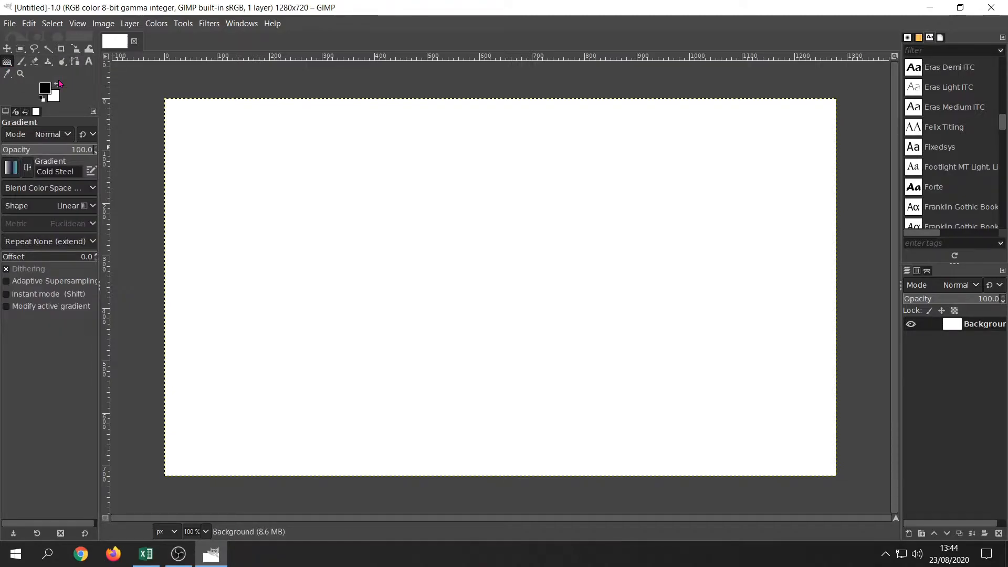
pyautogui.click(11, 169)
pyautogui.moveTo(86, 221); pyautogui.dragTo(93, 194)
pyautogui.scroll(2, 93, 193)
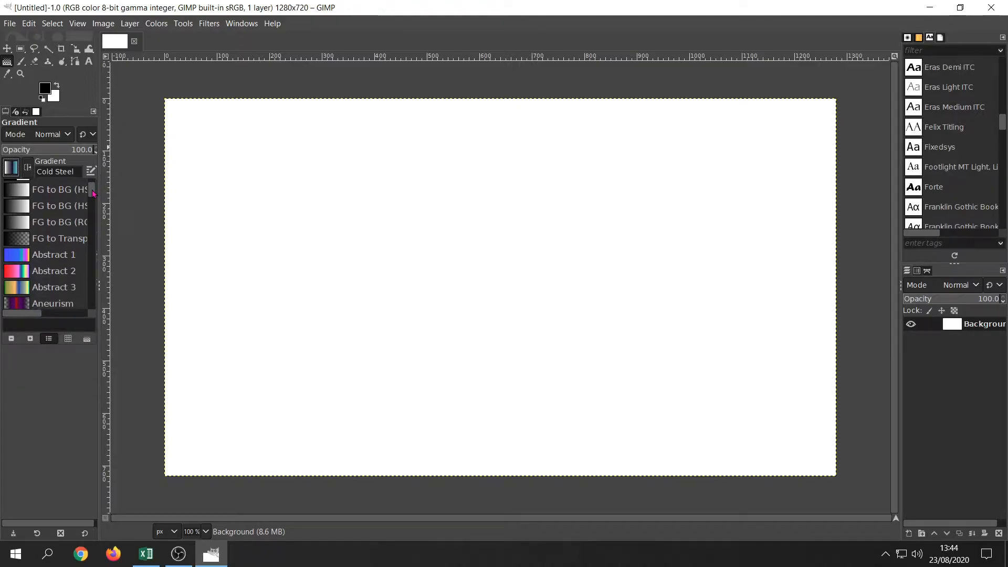
pyautogui.moveTo(93, 193)
pyautogui.mouseDown()
pyautogui.moveTo(97, 239)
pyautogui.moveTo(97, 219)
pyautogui.mouseUp()
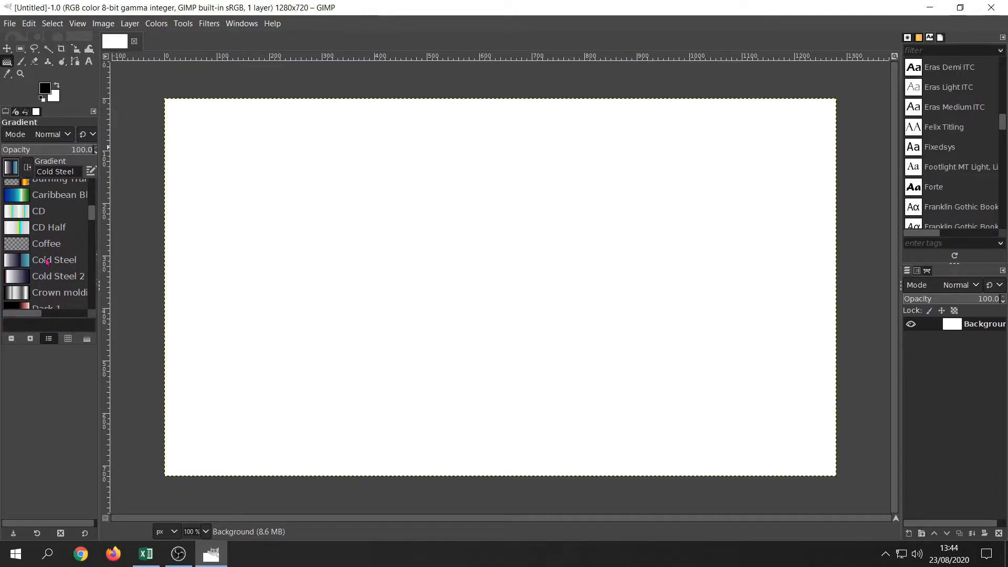
pyautogui.click(124, 176)
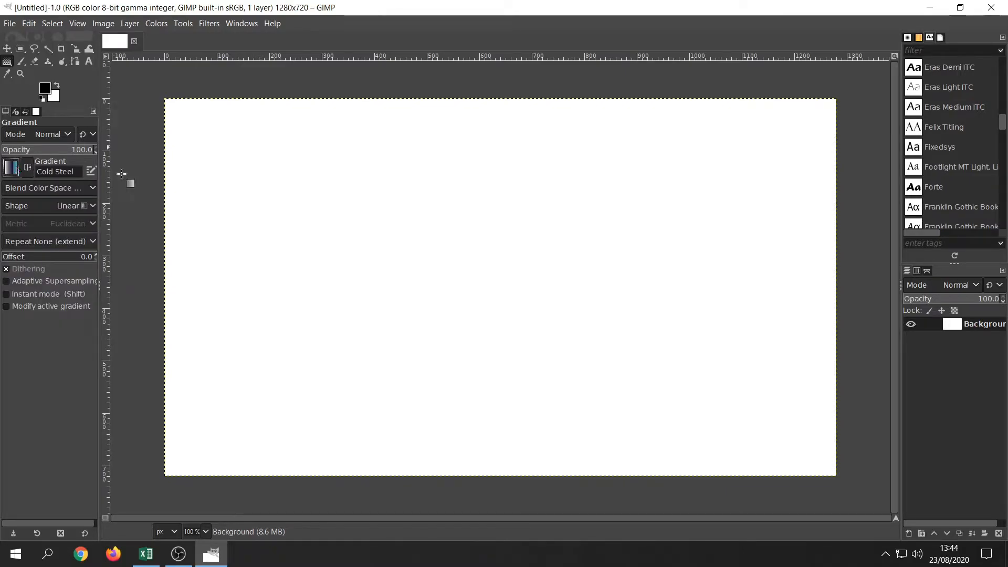
pyautogui.click(165, 98)
pyautogui.moveTo(165, 97); pyautogui.dragTo(836, 478)
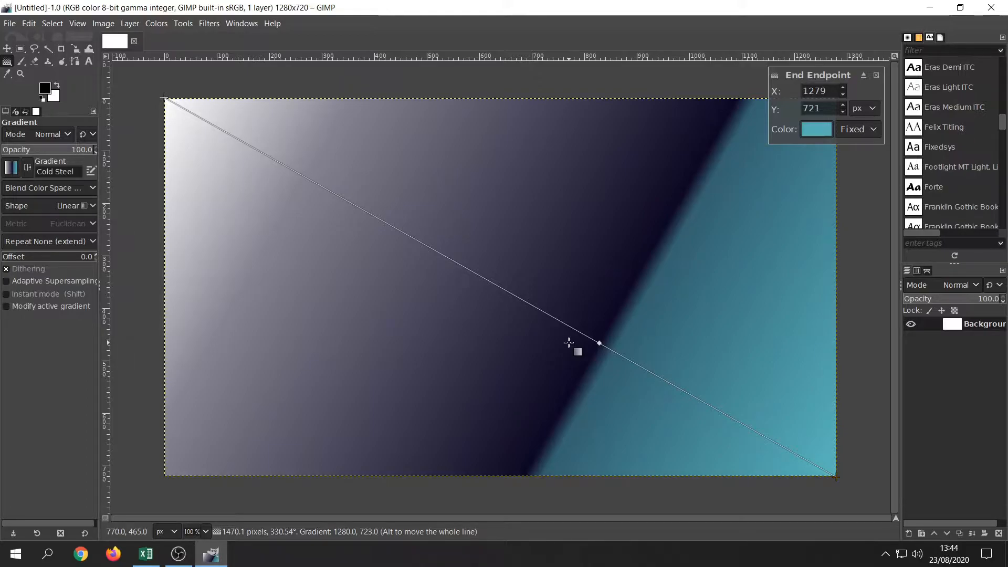
pyautogui.press('Return')
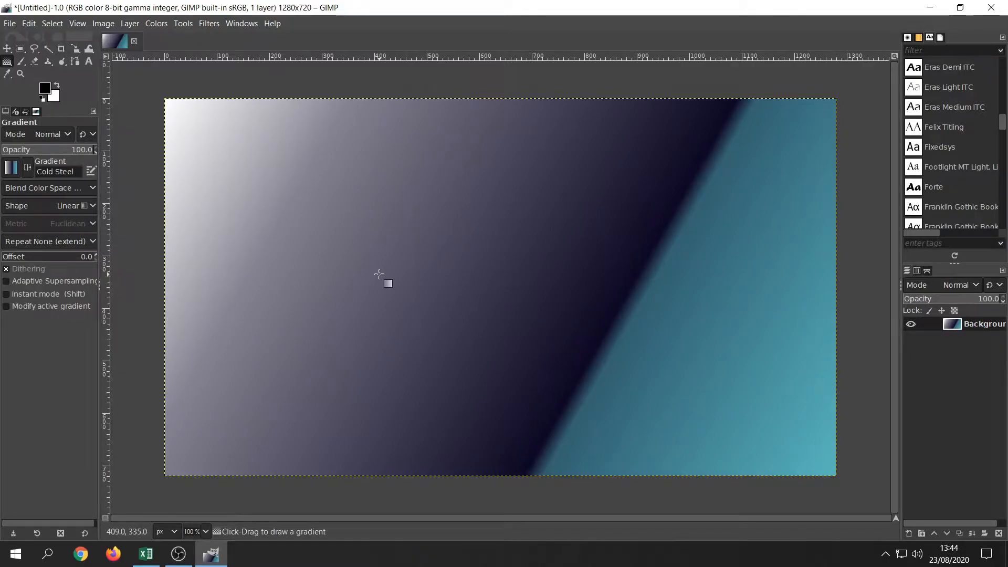
# Add a text box about 1202 × 588 px over the background, reading "HOW TO CREATE A THUMBNAIL IN GIMP!".
pyautogui.click(89, 62)
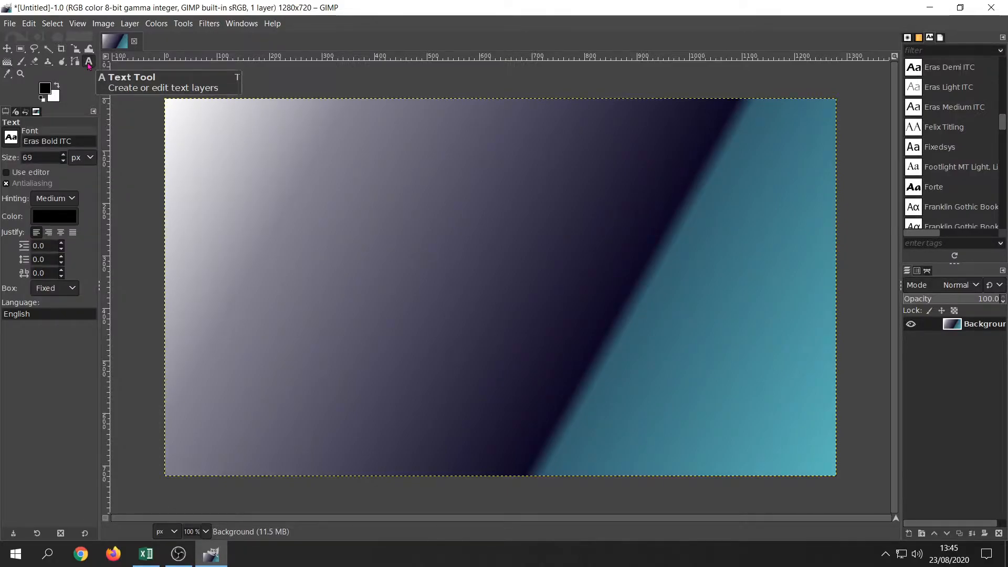
pyautogui.click(200, 144)
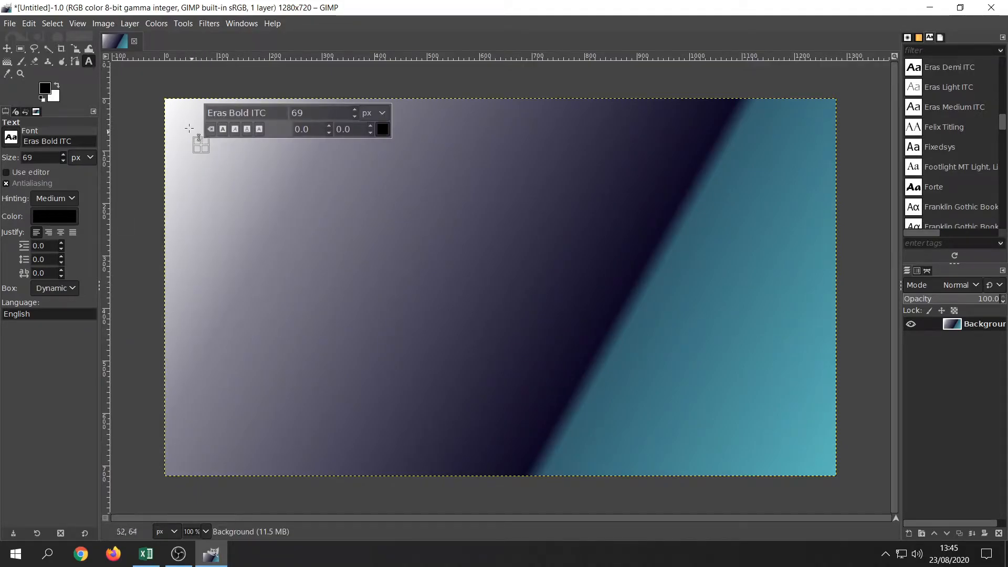
pyautogui.click(197, 135)
pyautogui.moveTo(188, 126); pyautogui.dragTo(820, 434)
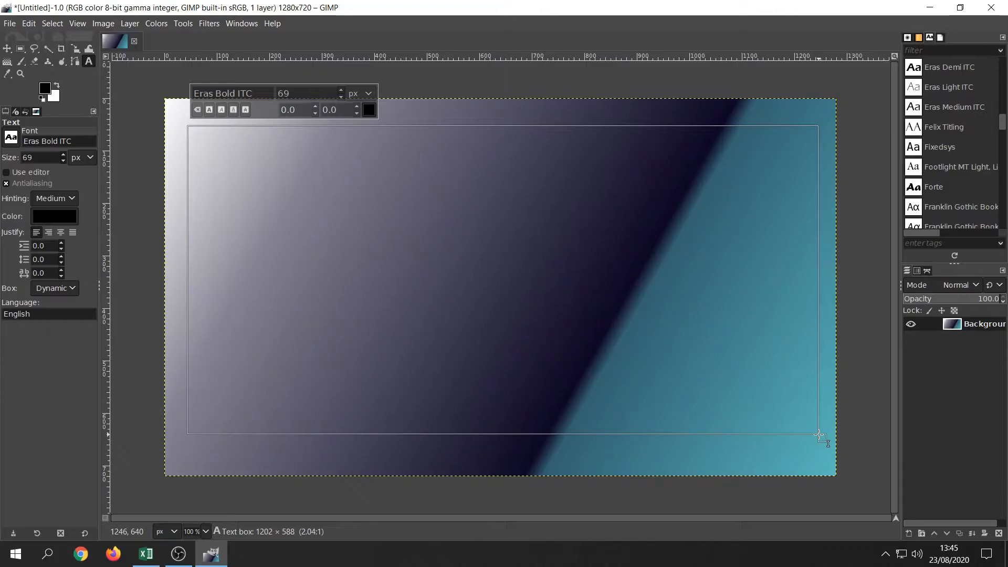
pyautogui.moveTo(819, 435); pyautogui.dragTo(821, 436)
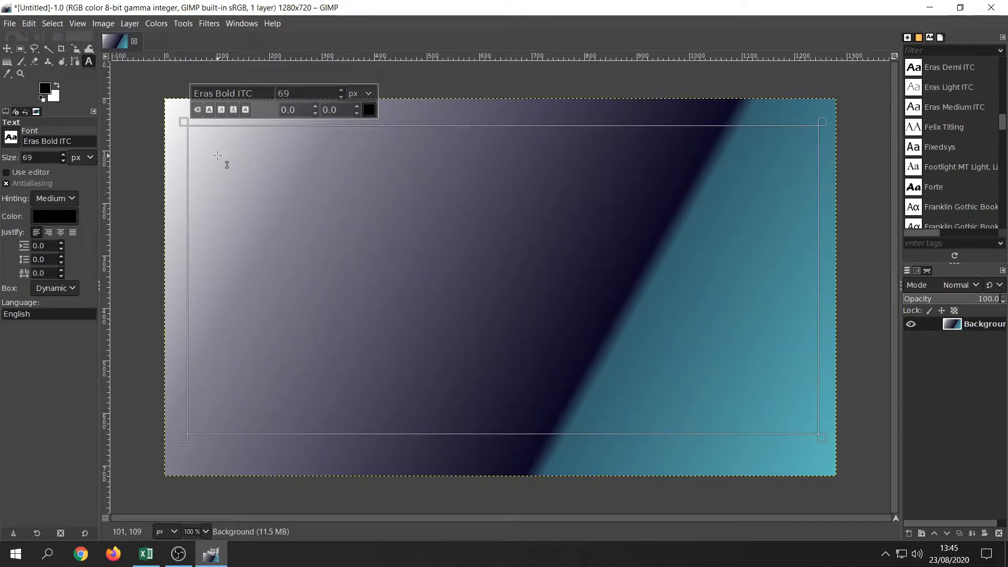
pyautogui.write('D')
pyautogui.press('BackSpace')
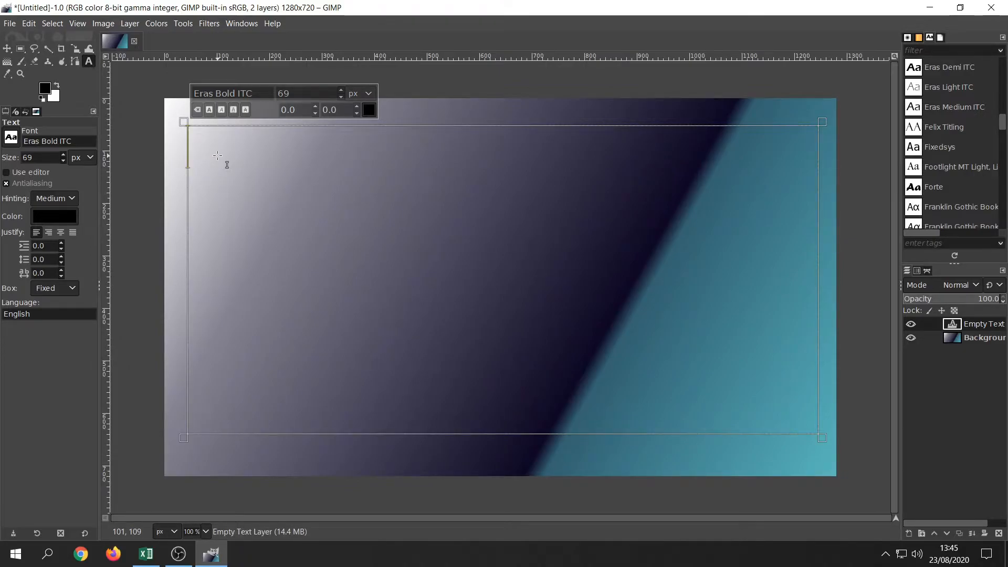
pyautogui.write('HOW TO C')
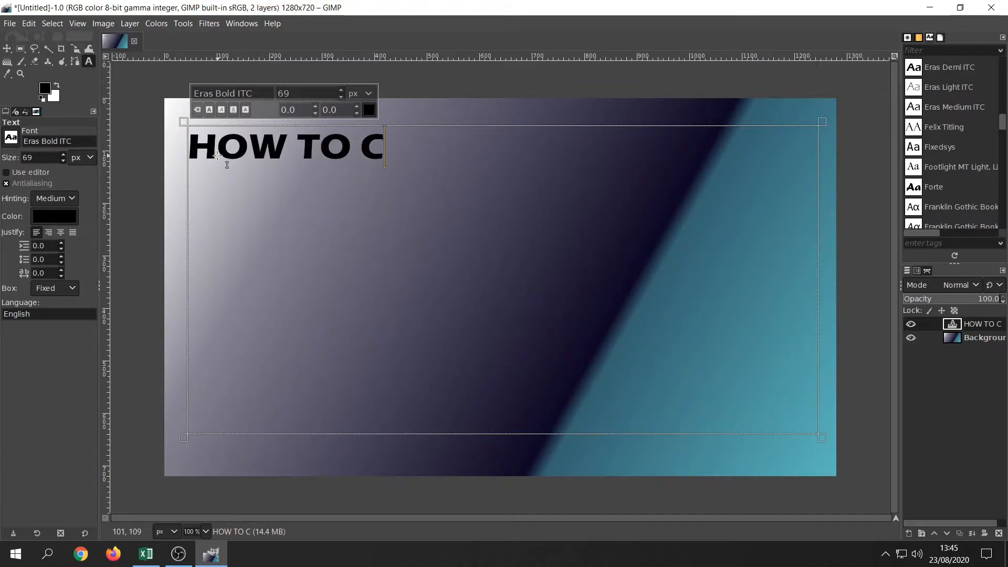
pyautogui.write('REATE A THUMB')
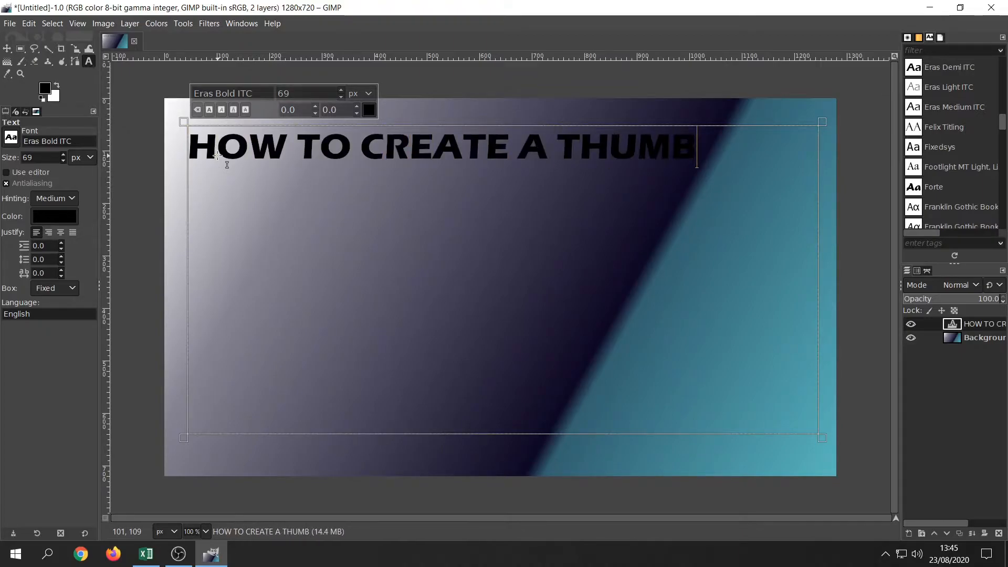
pyautogui.write('NAIL IN ')
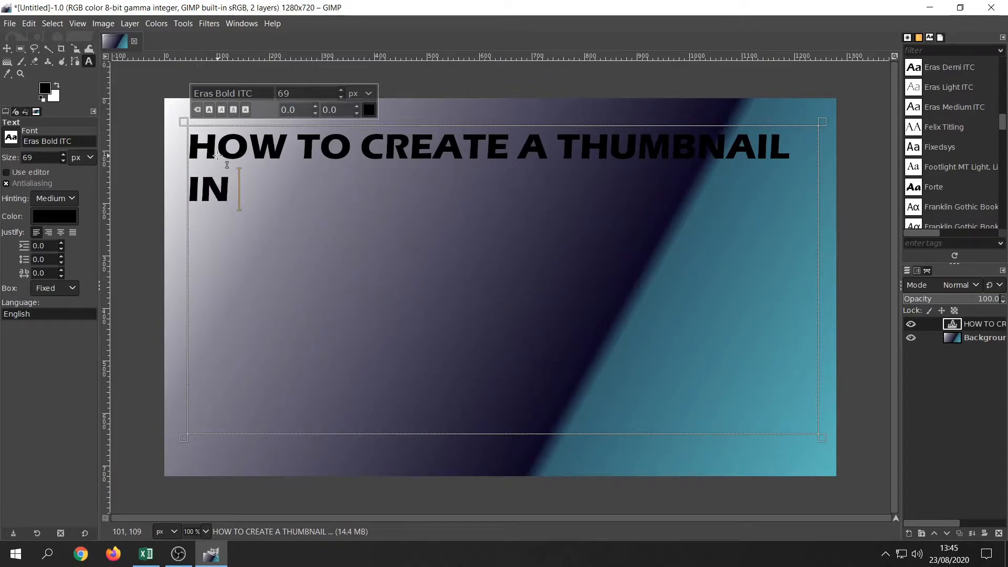
pyautogui.write('GIMP!')
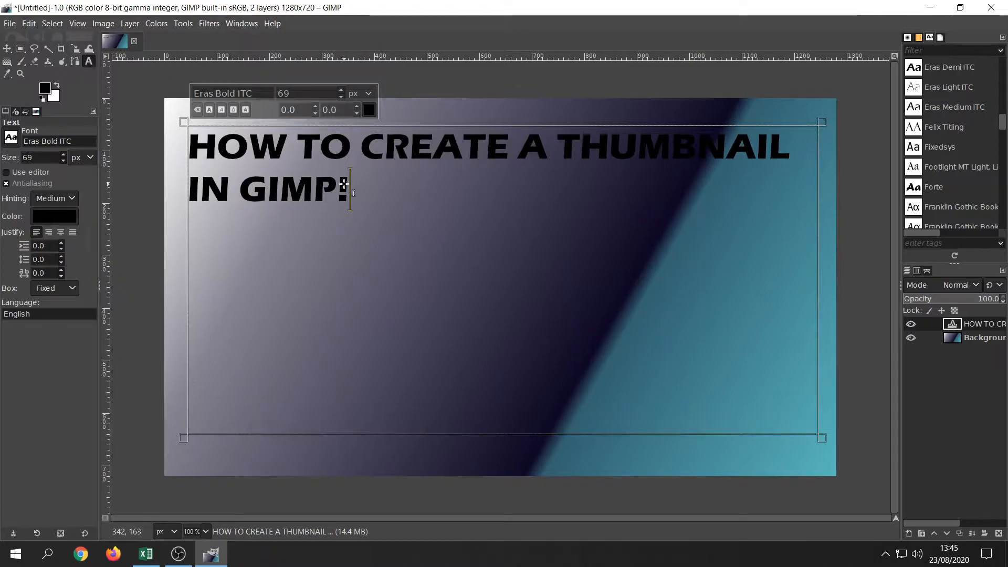
# Change the whole title text to white (ffffff) and set its size to 100 px.
pyautogui.moveTo(351, 186); pyautogui.dragTo(190, 138)
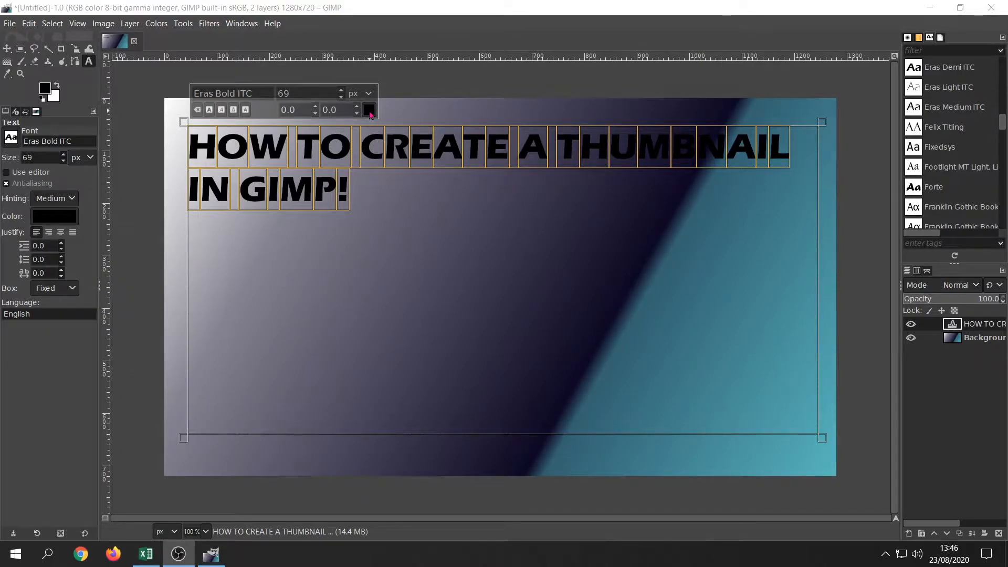
pyautogui.click(370, 110)
pyautogui.moveTo(286, 98); pyautogui.dragTo(247, 46)
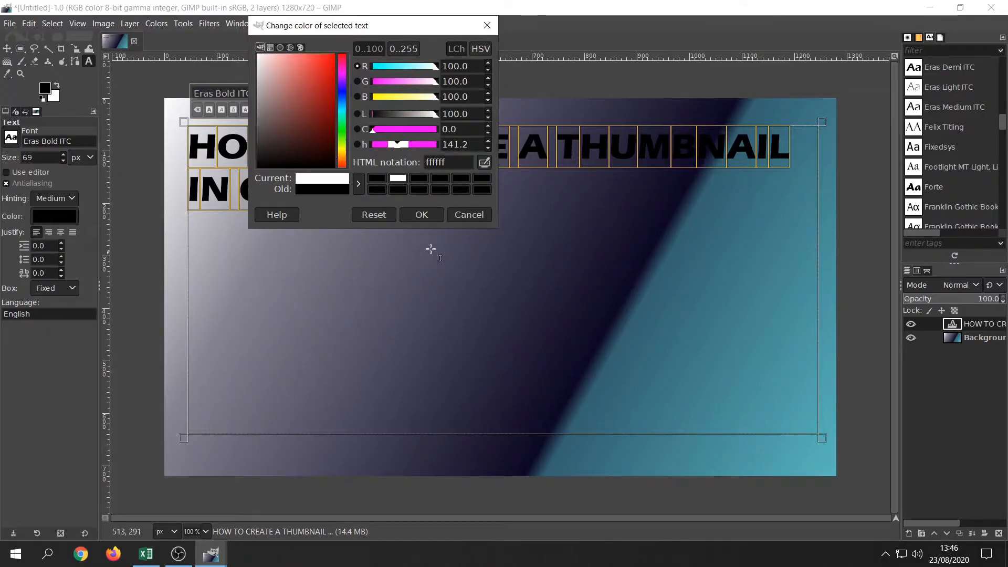
pyautogui.click(421, 215)
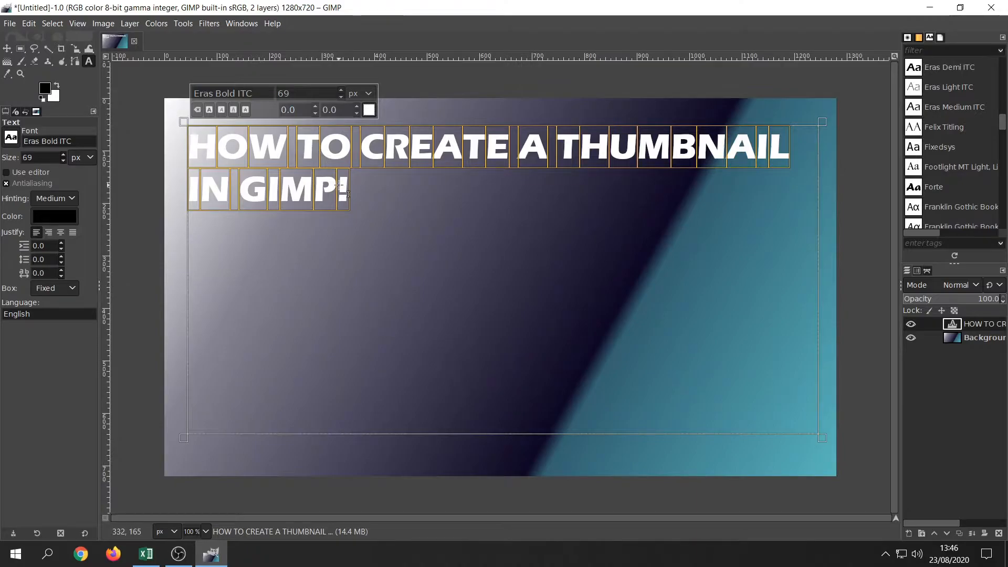
pyautogui.moveTo(329, 94); pyautogui.dragTo(267, 91)
pyautogui.write('100')
pyautogui.press('Return')
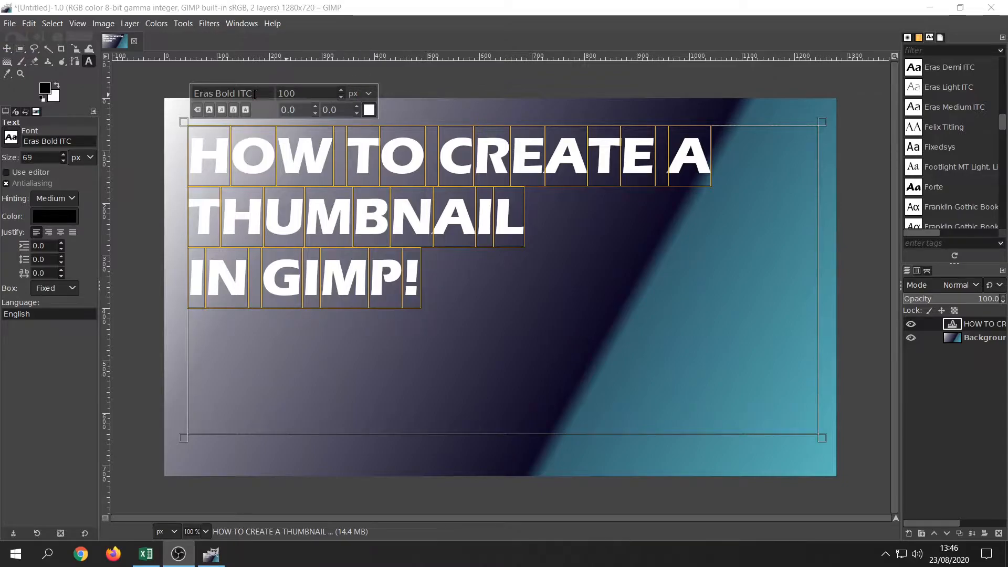
# Finish editing the title and duplicate its text layer.
pyautogui.click(8, 49)
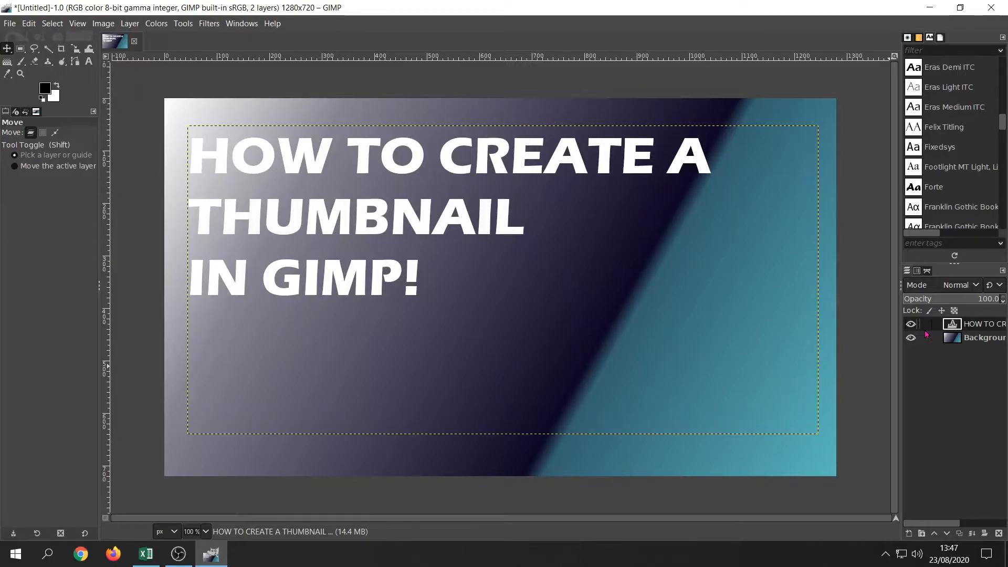
pyautogui.rightClick(969, 326)
pyautogui.click(974, 326)
pyautogui.click(972, 340)
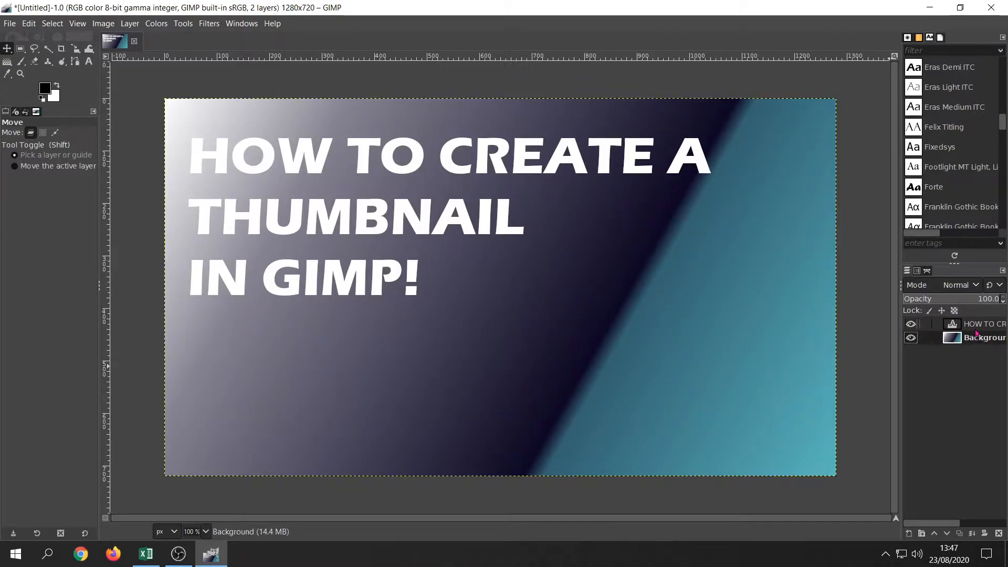
pyautogui.click(979, 327)
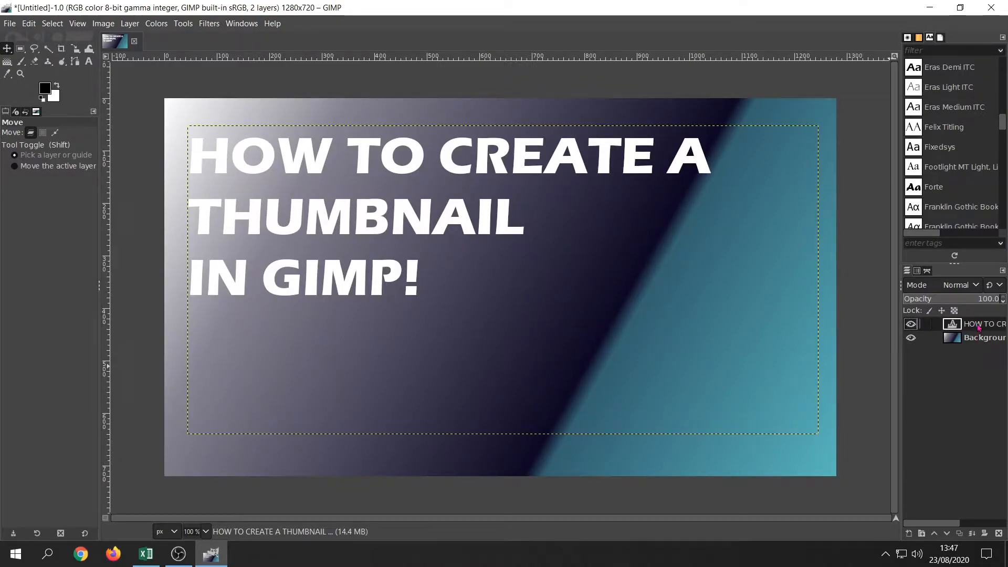
pyautogui.rightClick(979, 327)
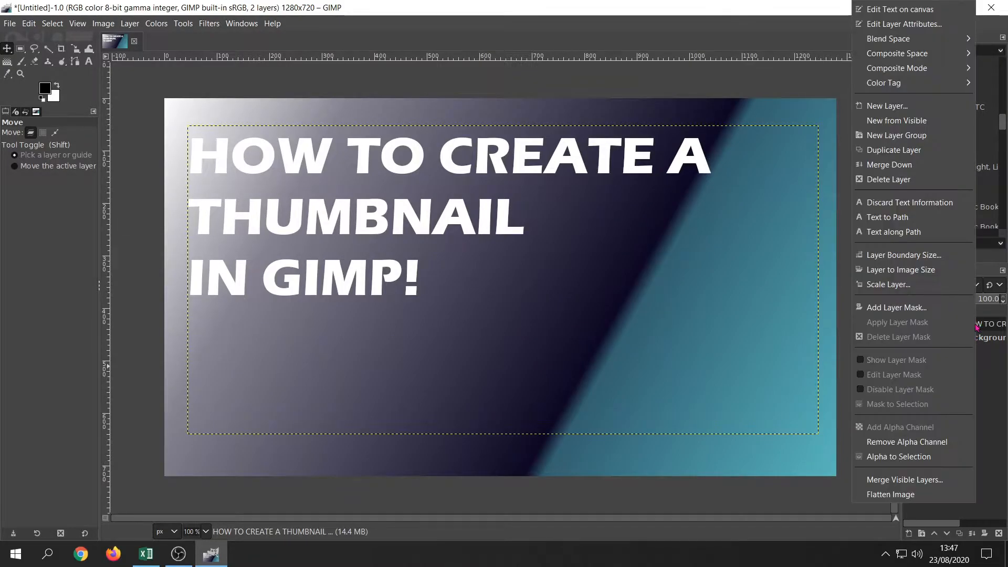
pyautogui.click(918, 151)
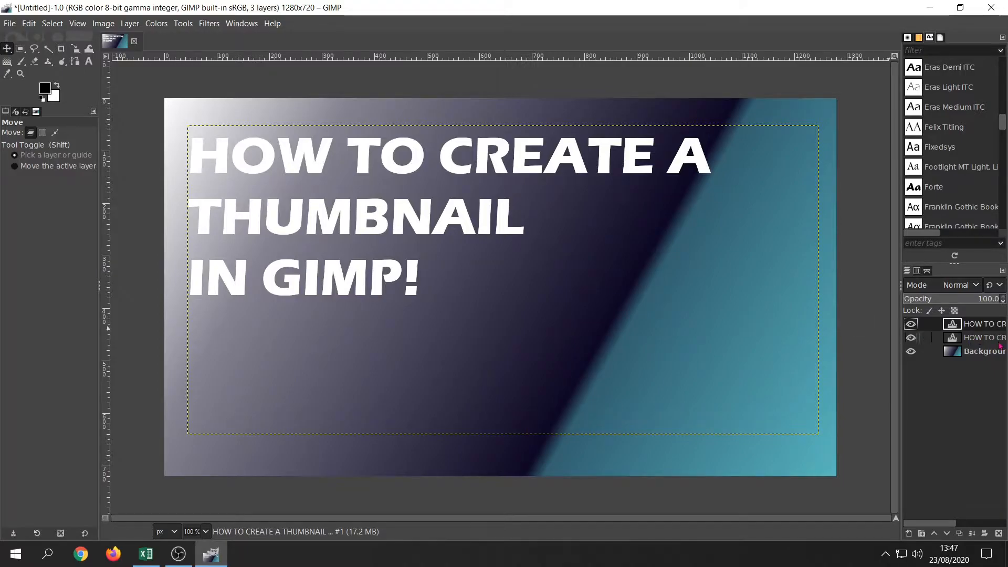
# Create a selection from the alpha of the upper title layer and grow it by 5 px.
pyautogui.rightClick(978, 325)
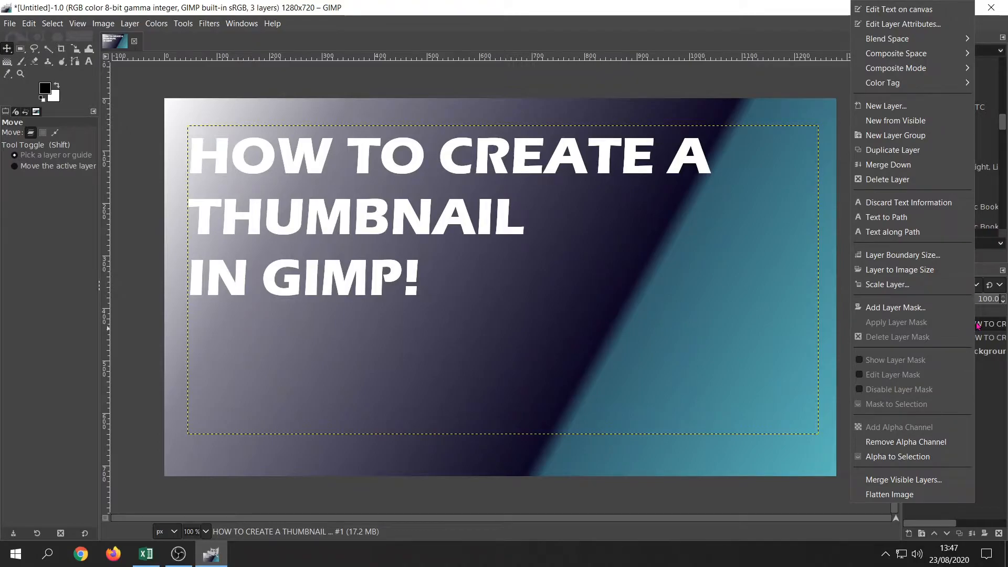
pyautogui.click(888, 458)
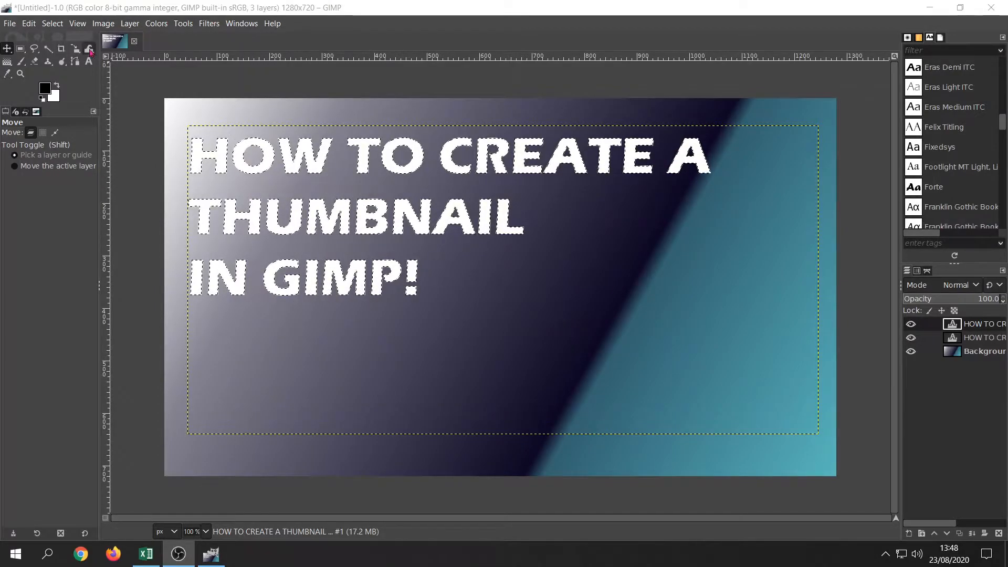
pyautogui.click(53, 24)
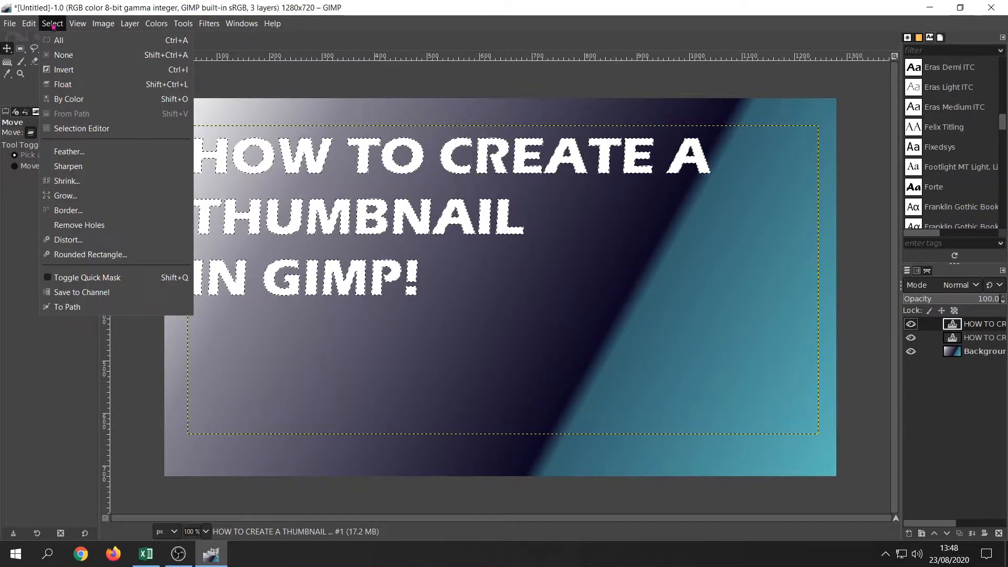
pyautogui.click(101, 196)
pyautogui.click(101, 200)
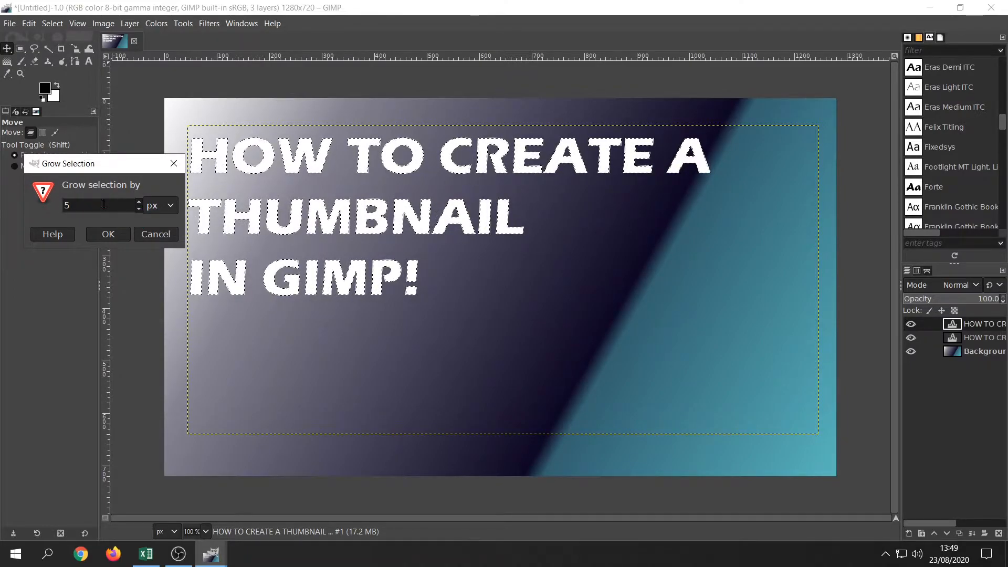
pyautogui.click(107, 235)
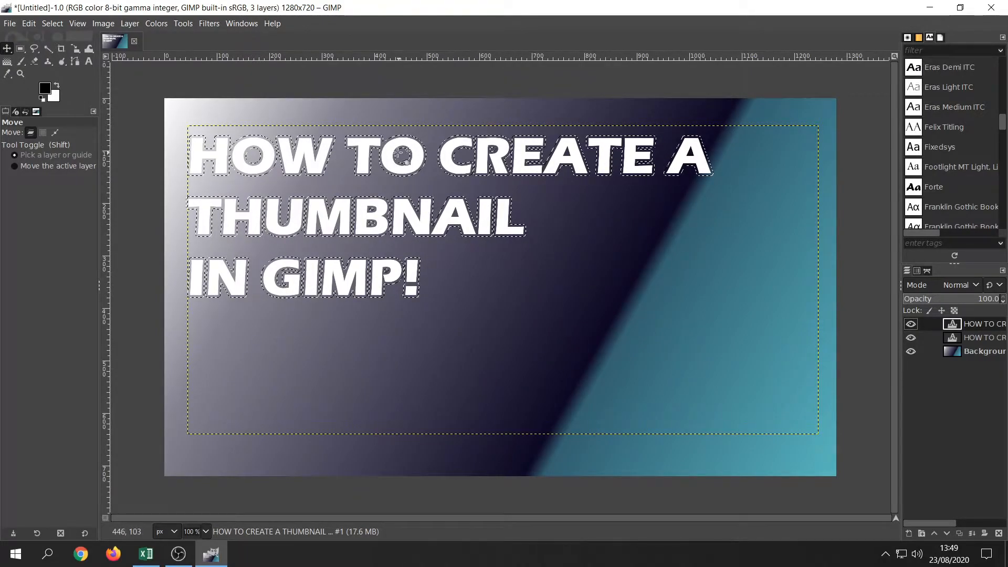
# Choose the Bucket Fill tool for the grown title selection, and switch to the Zoom tool with its direction set to zoom out.
pyautogui.click(10, 62)
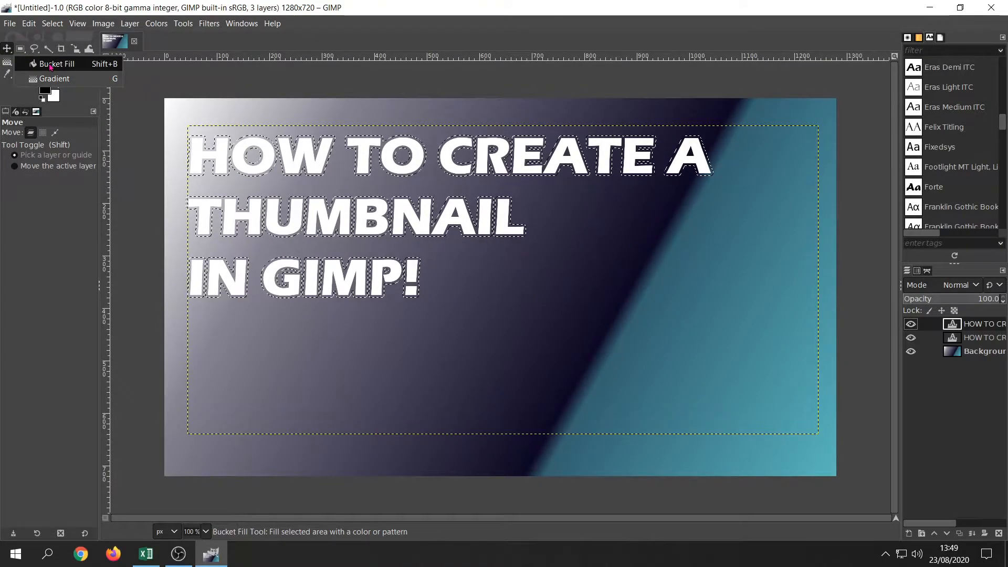
pyautogui.click(35, 63)
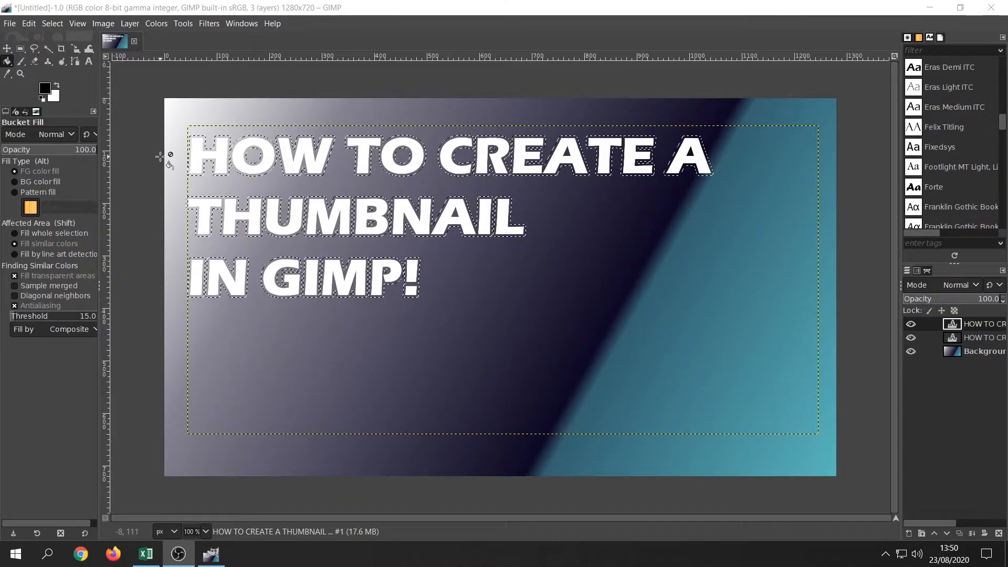
pyautogui.click(20, 73)
pyautogui.click(44, 164)
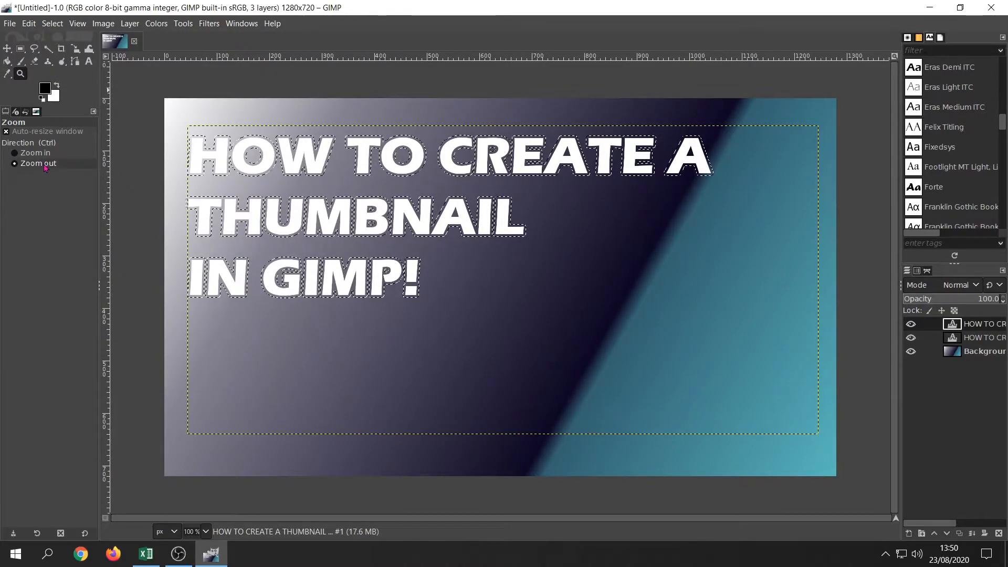